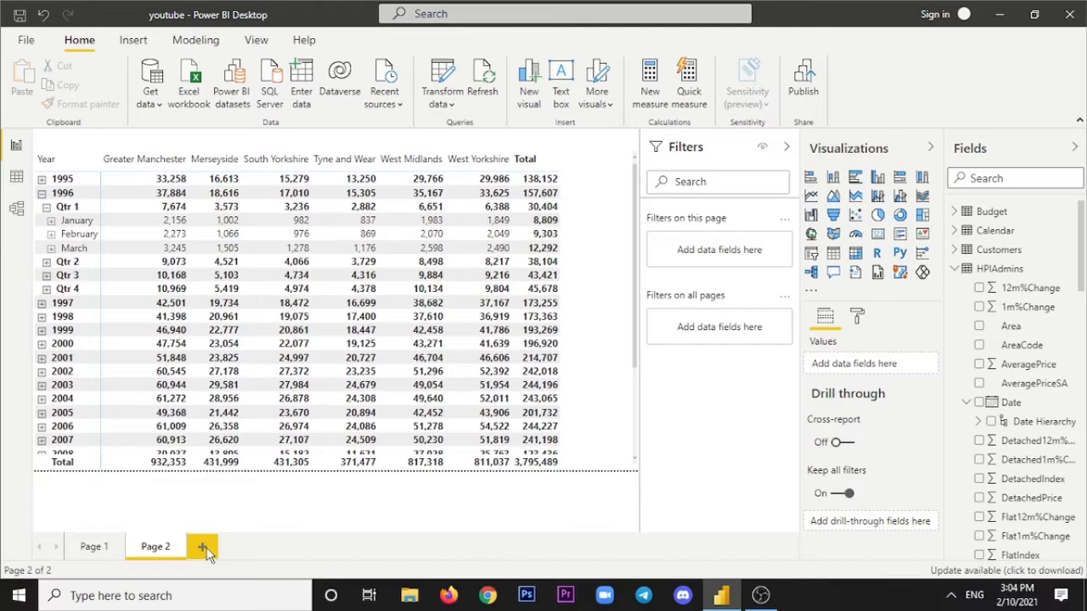
Add a new report page and name it "Stacked bar chart".
click(202, 548)
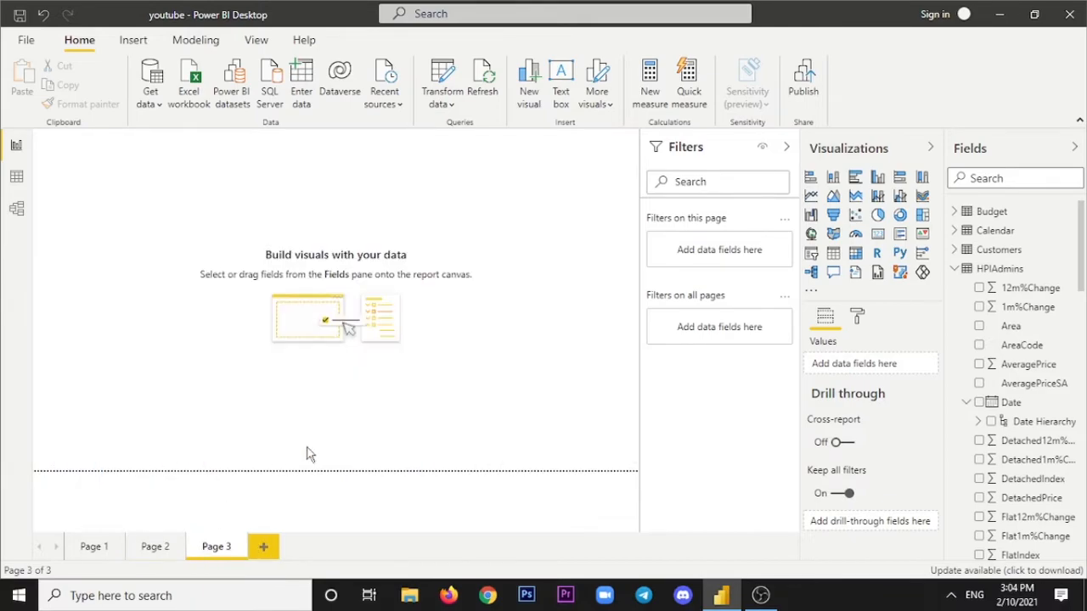
double_click(219, 546)
text(Stacked Bar)
text( chart)
key(Return)
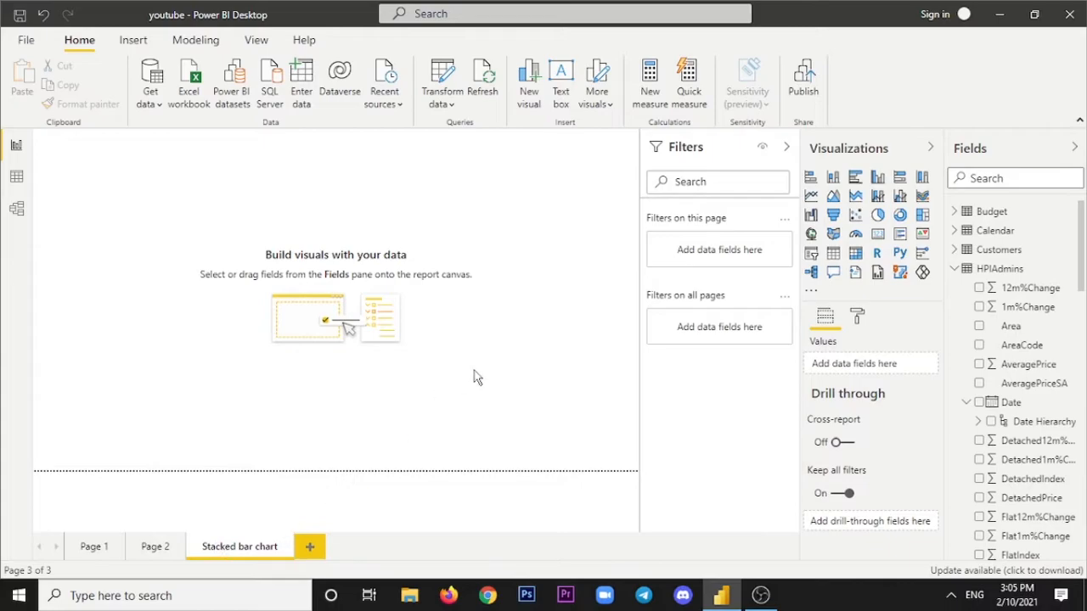
Insert a stacked bar chart on the empty page and enlarge it to cover most of the page's upper area.
click(812, 182)
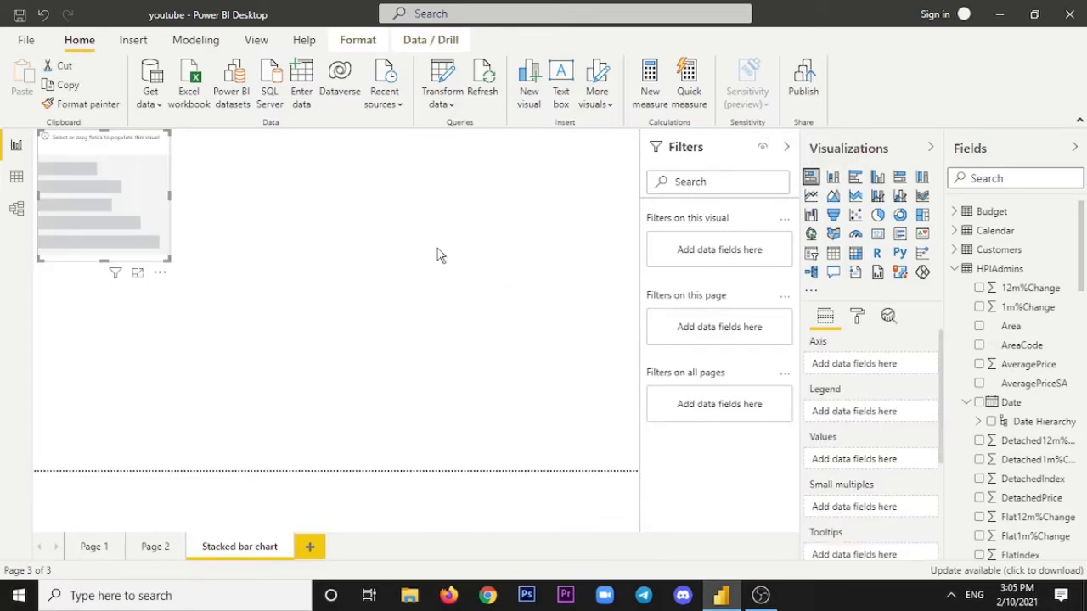
drag(169, 261, 495, 361)
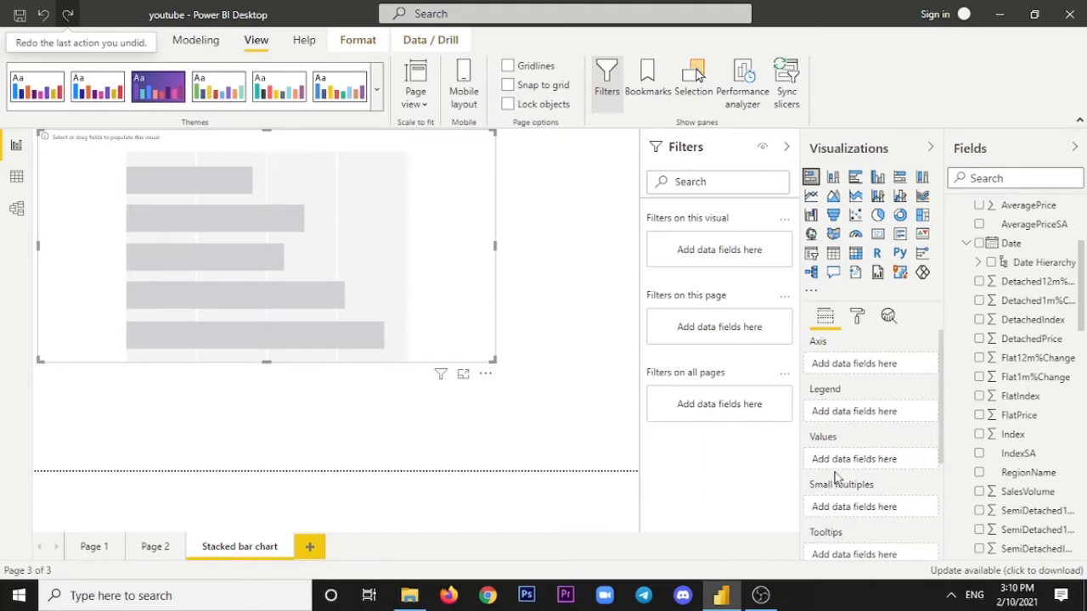
Assign the SalesVolume field from the HPIAdmins table to the bar chart's Values.
scroll(838, 514, down, 2)
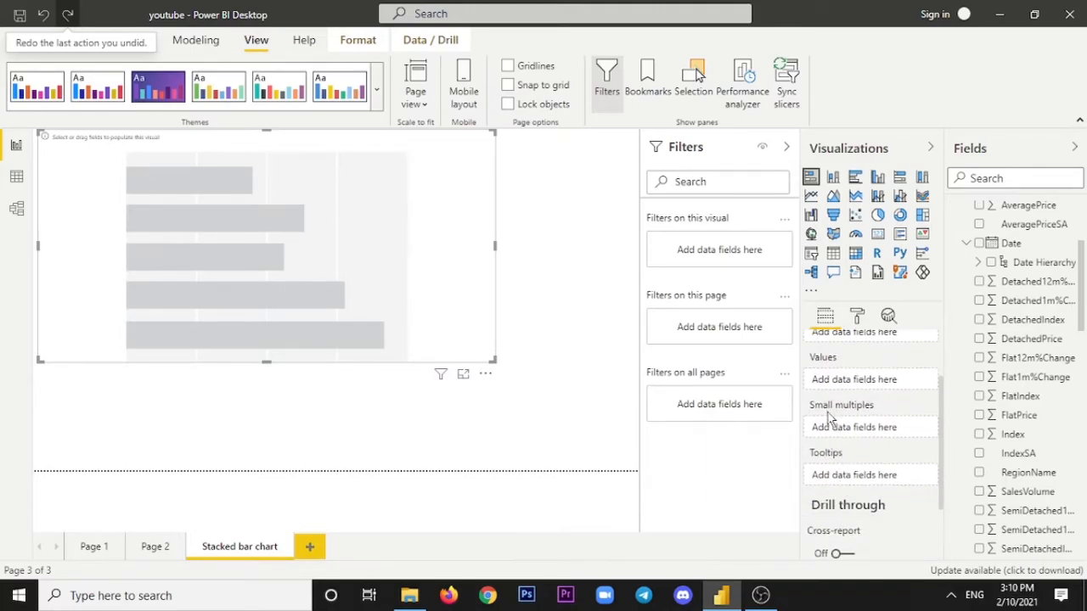
scroll(851, 472, up, 2)
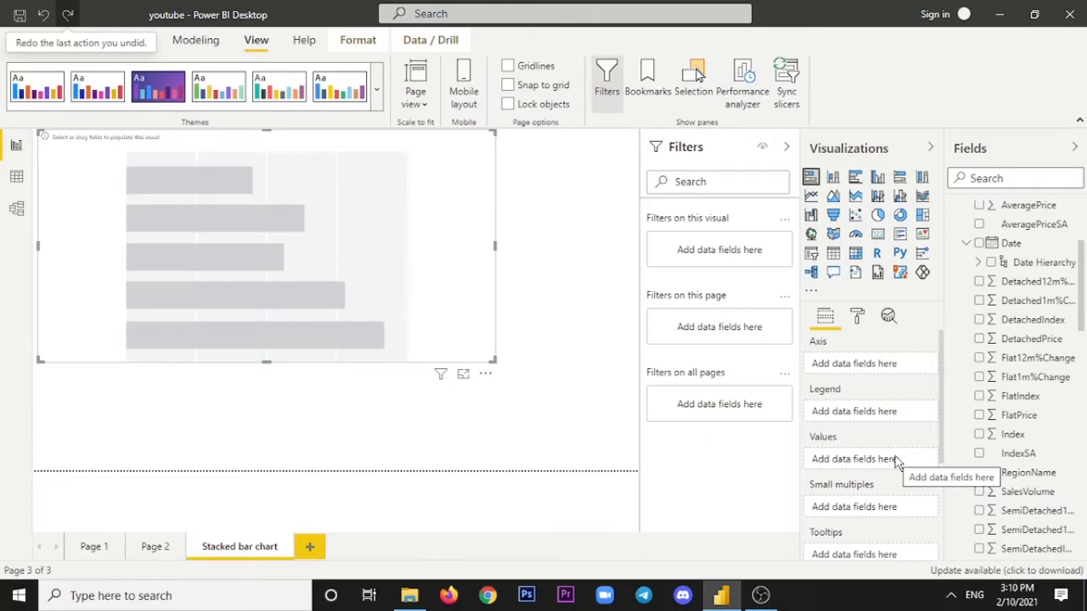
scroll(1069, 382, up, 2)
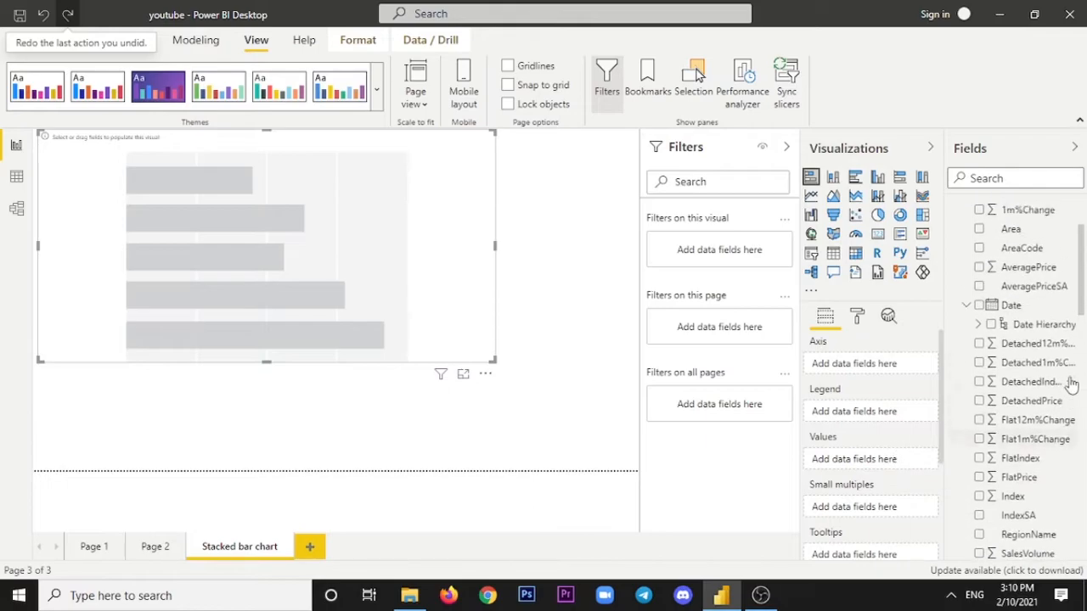
scroll(1057, 384, down, 1)
scroll(1044, 407, down, 3)
scroll(1043, 399, up, 4)
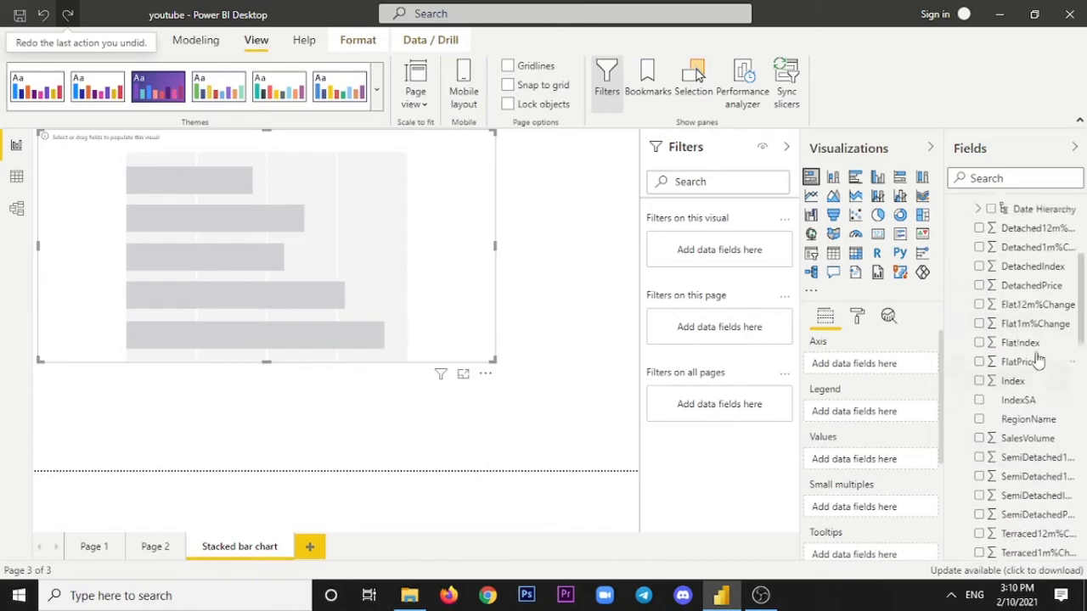
scroll(1037, 379, down, 3)
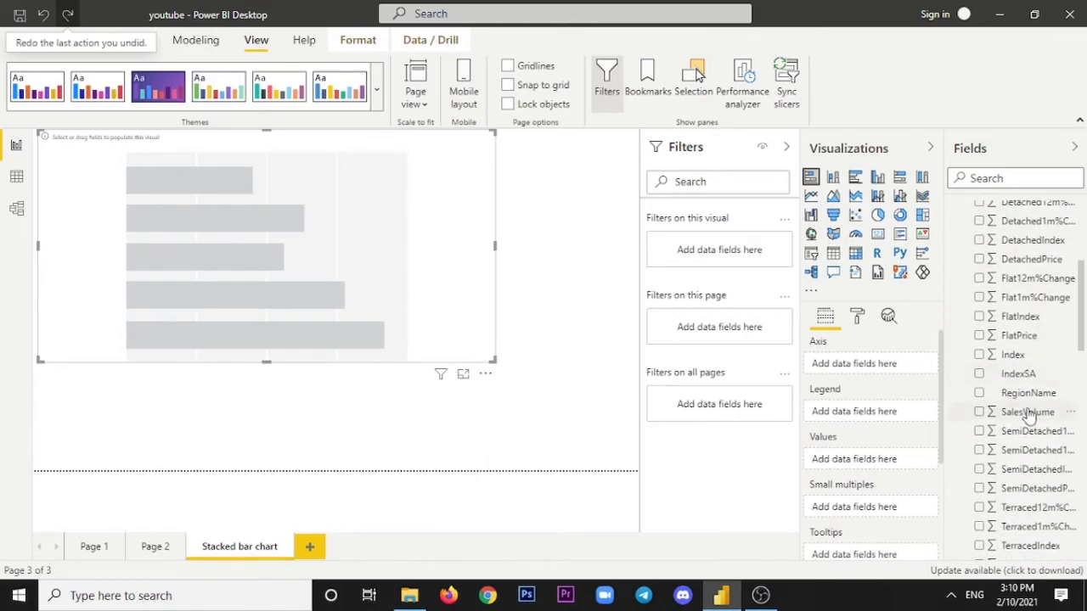
drag(1028, 416, 882, 458)
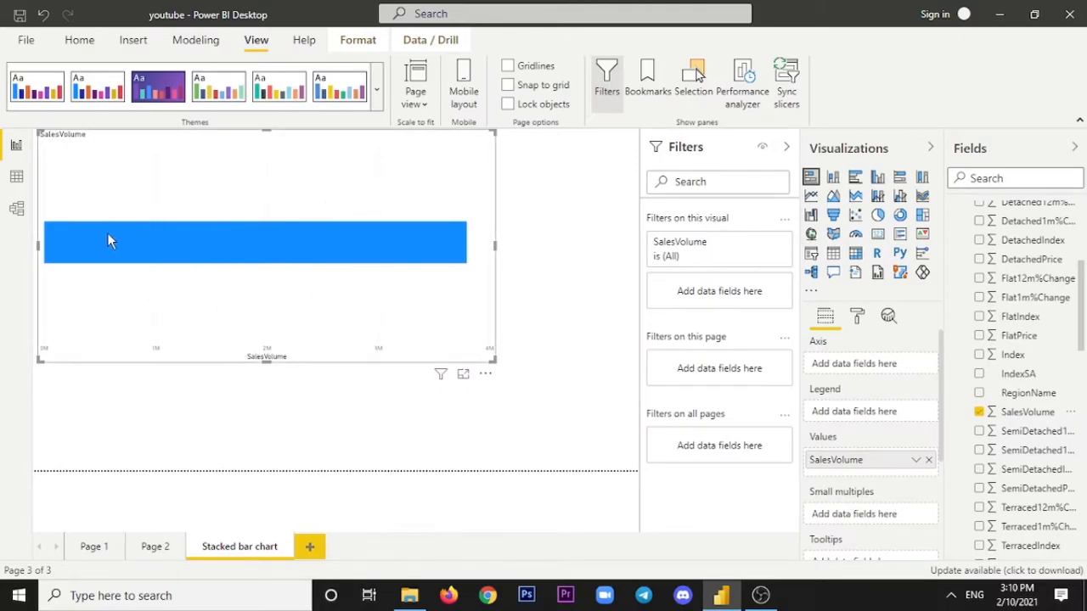
Assign the HPIAdmins Date field to the chart's Axis and enlarge the chart to nearly fill the page.
mouse_move(293, 247)
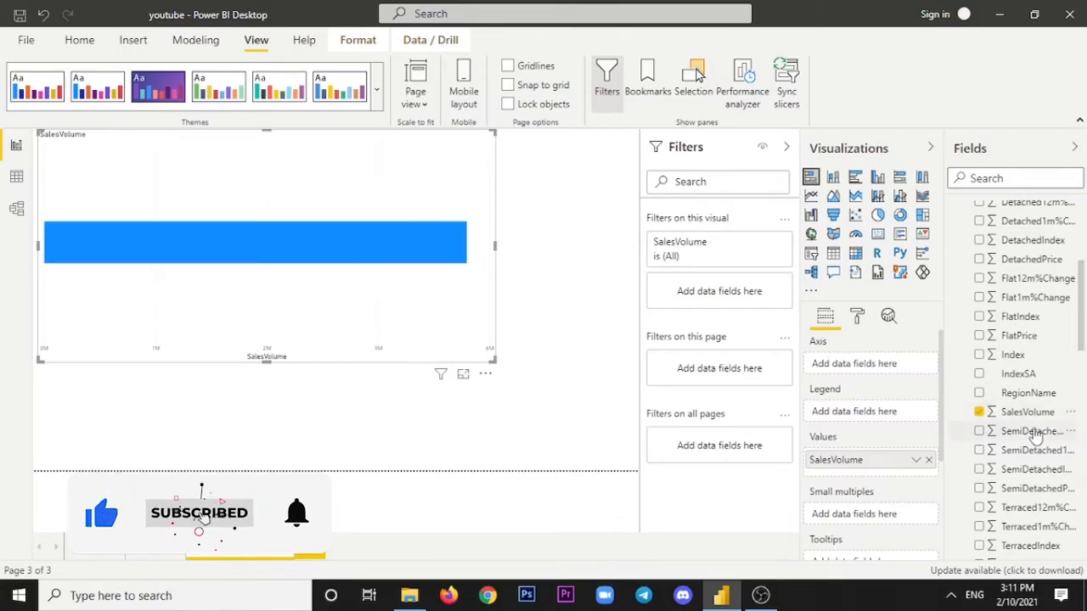
scroll(1031, 429, up, 2)
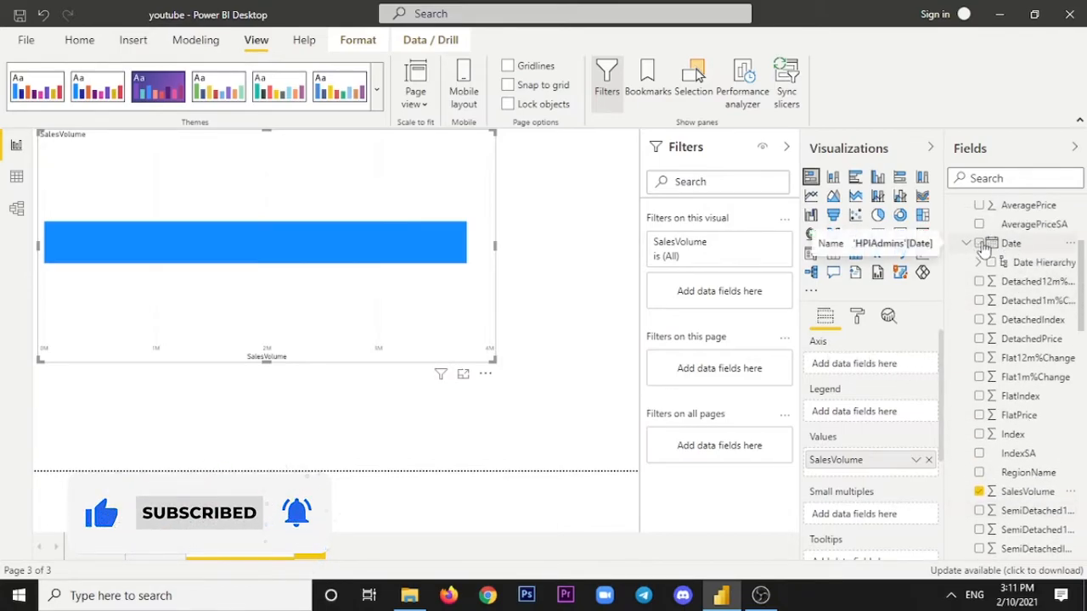
drag(1000, 246, 862, 362)
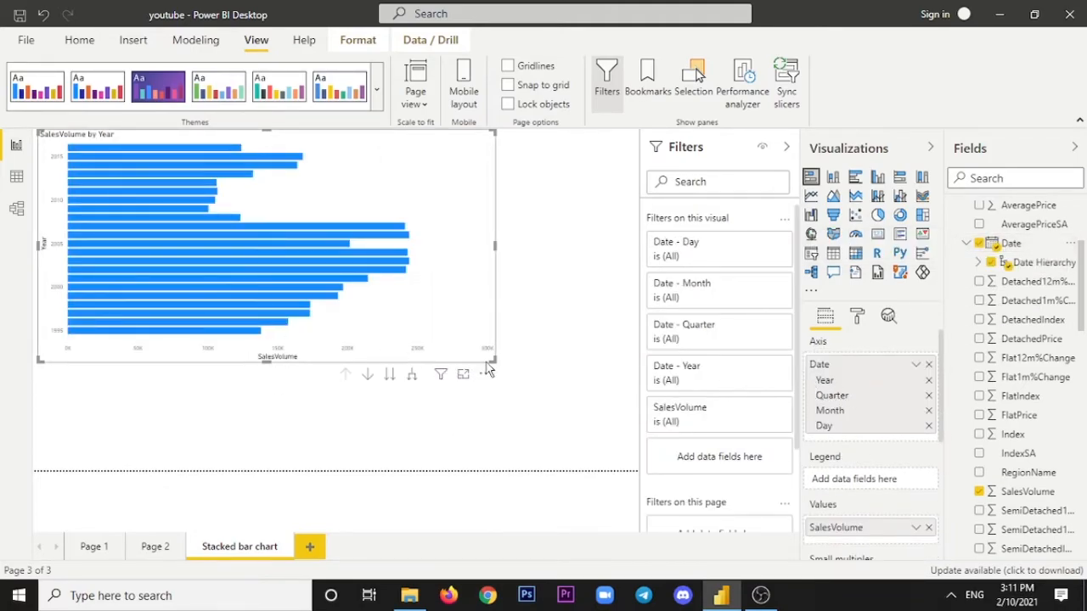
drag(492, 361, 592, 469)
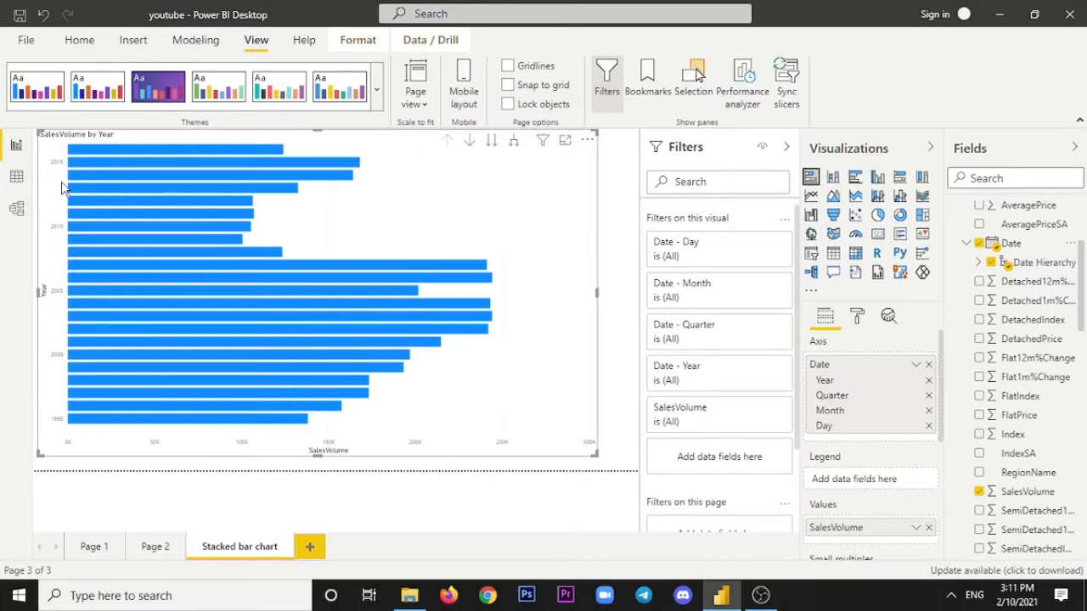
drag(598, 456, 625, 470)
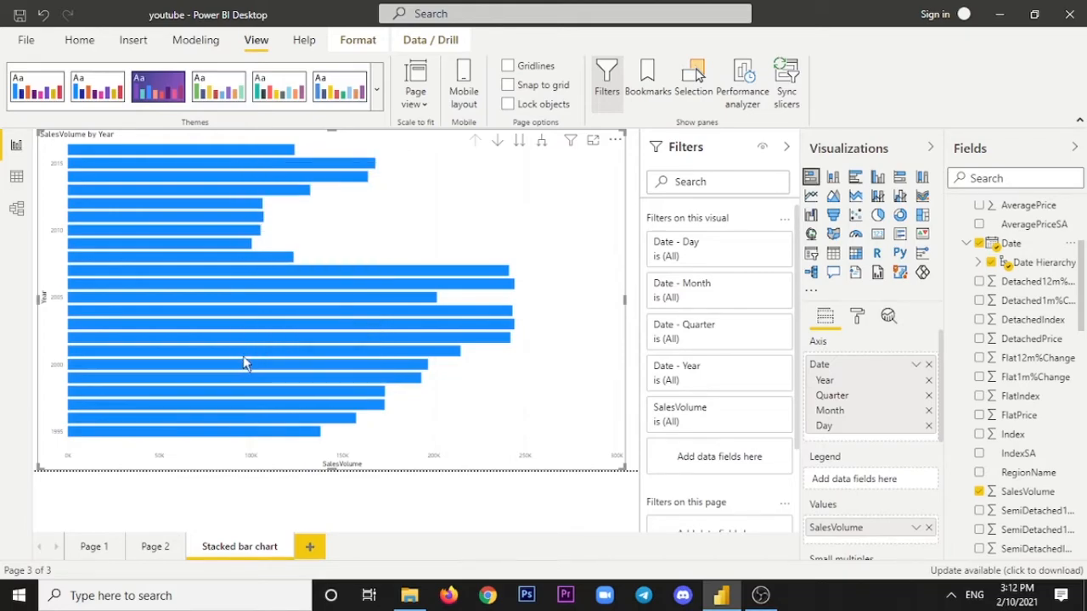
Split the yearly bars by region by assigning RegionName to the chart's Legend.
mouse_move(244, 364)
mouse_move(144, 409)
mouse_move(294, 441)
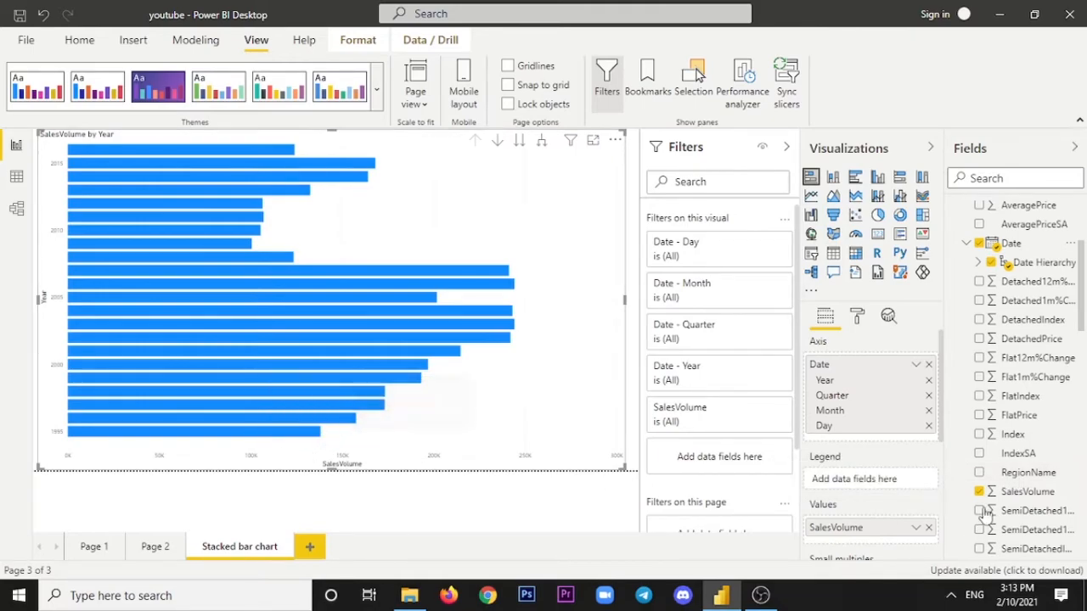
drag(1026, 477, 886, 481)
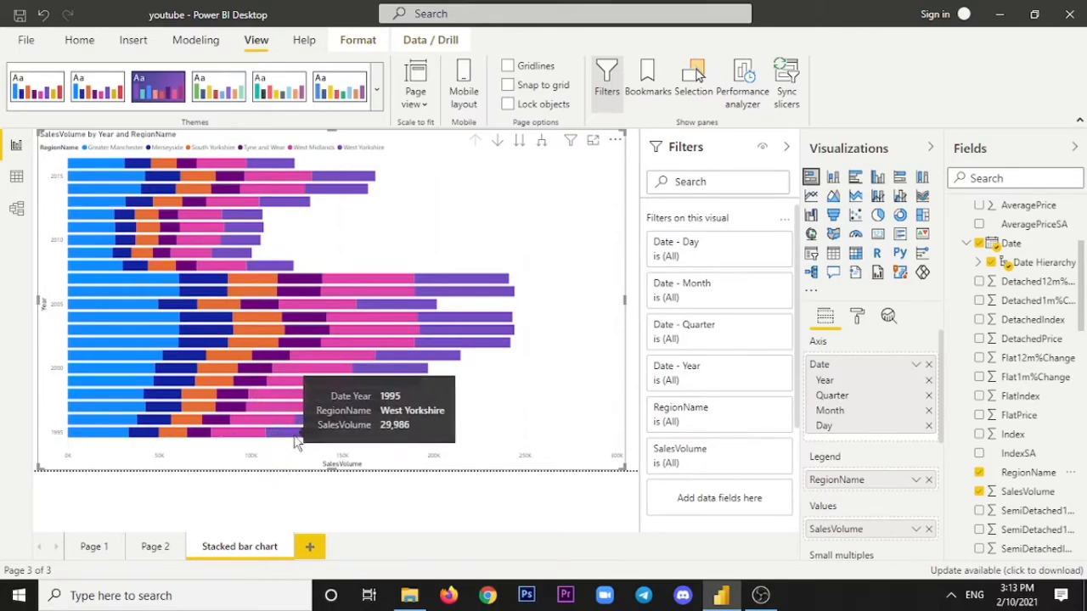
Examine the regional sales at the quarter, month and day levels of the date hierarchy and return the chart to the year level.
mouse_move(156, 441)
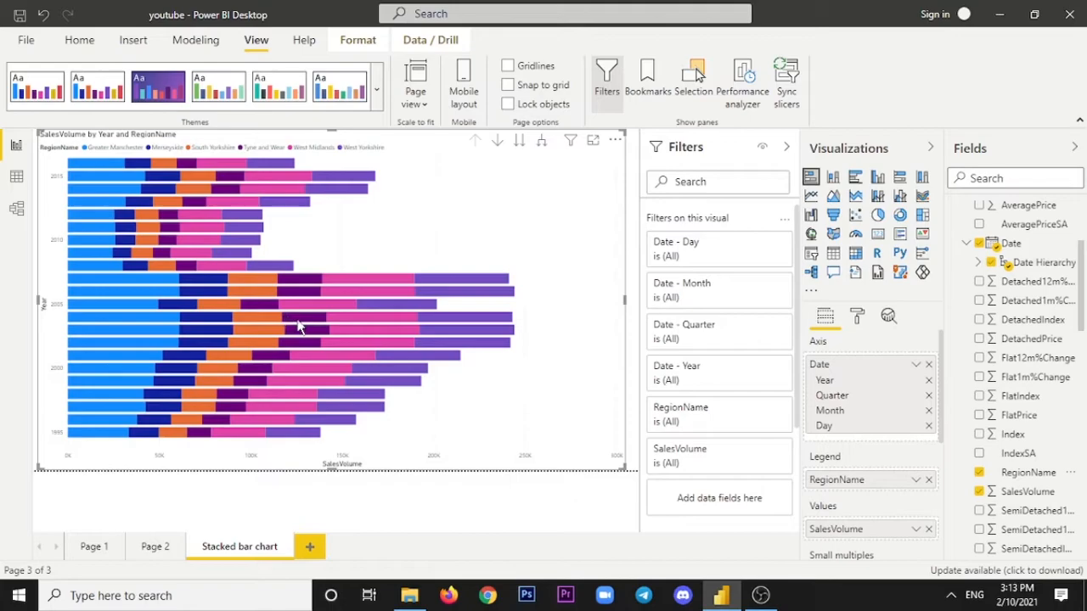
mouse_move(293, 325)
mouse_move(420, 355)
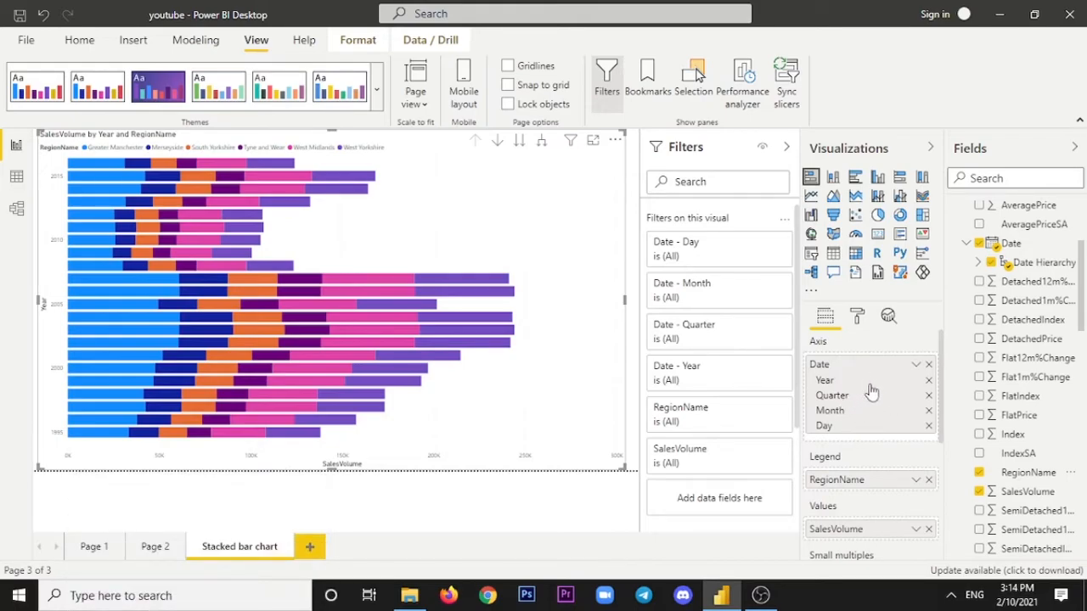
click(520, 141)
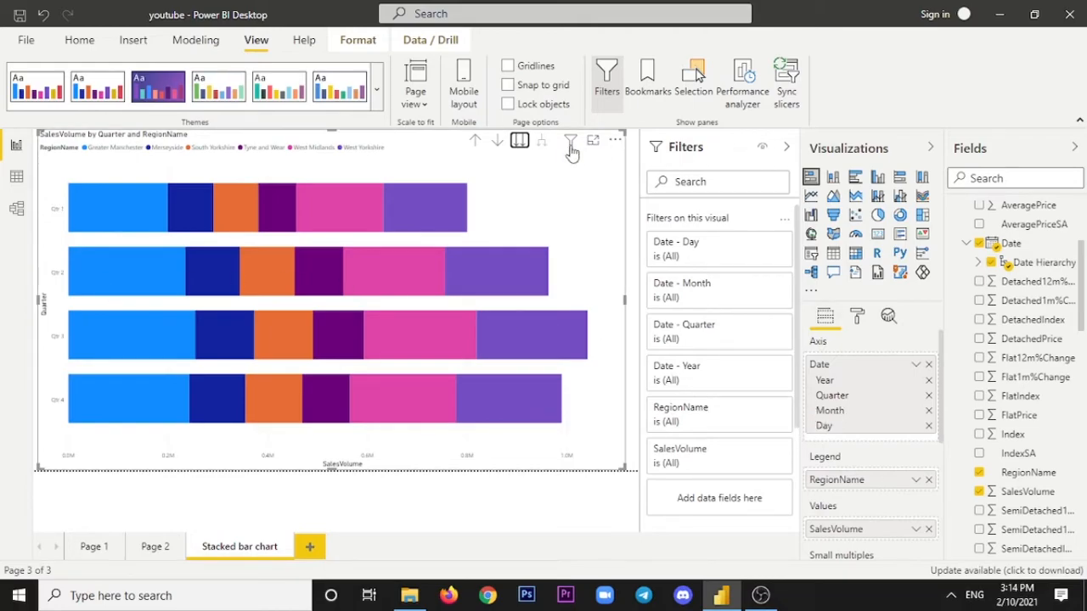
click(518, 143)
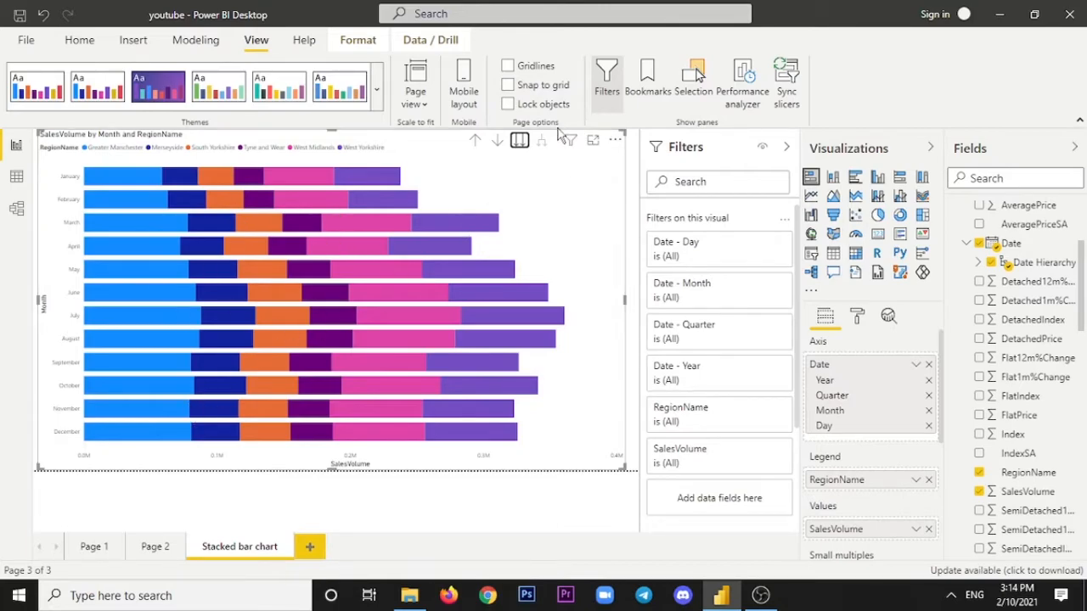
click(519, 143)
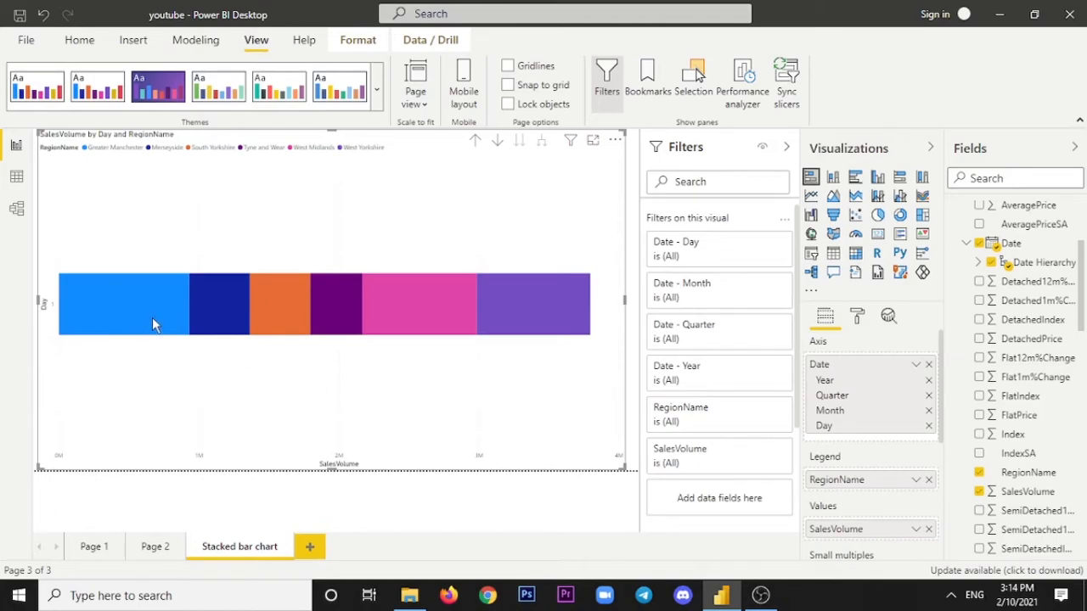
mouse_move(151, 324)
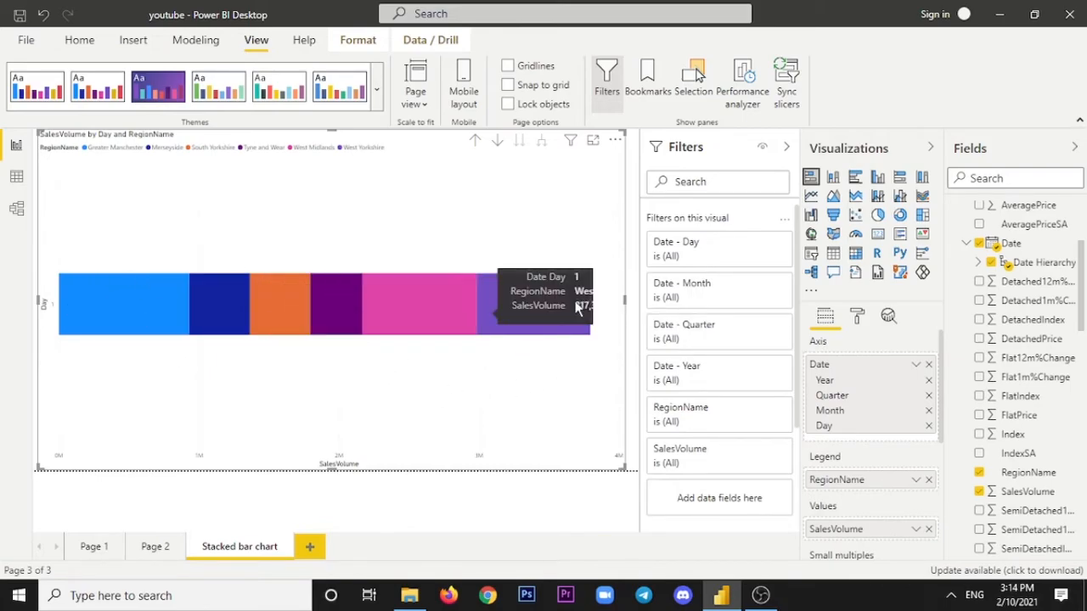
click(475, 142)
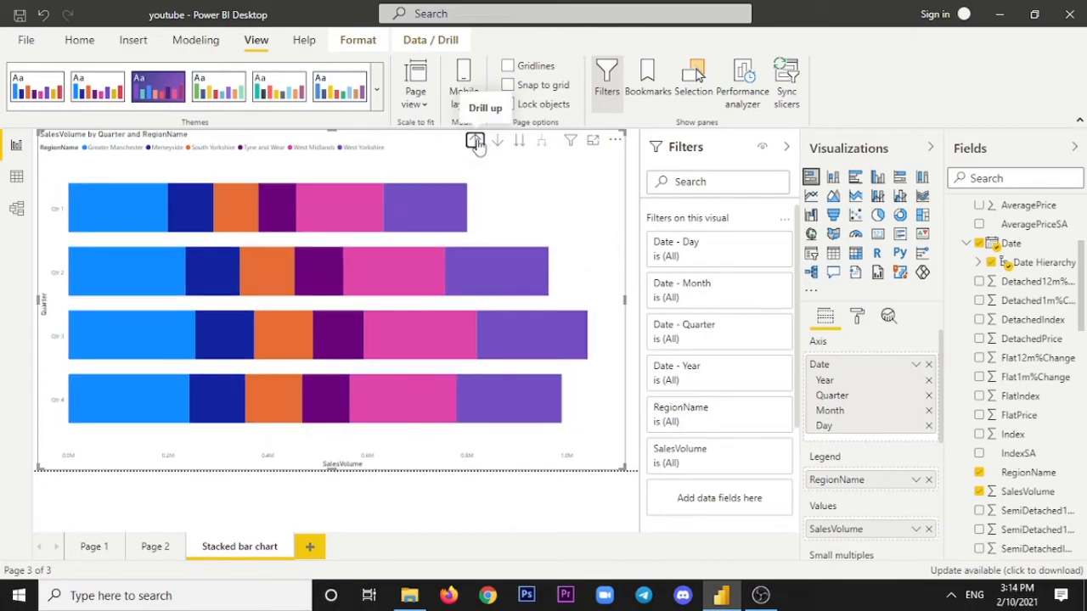
click(474, 142)
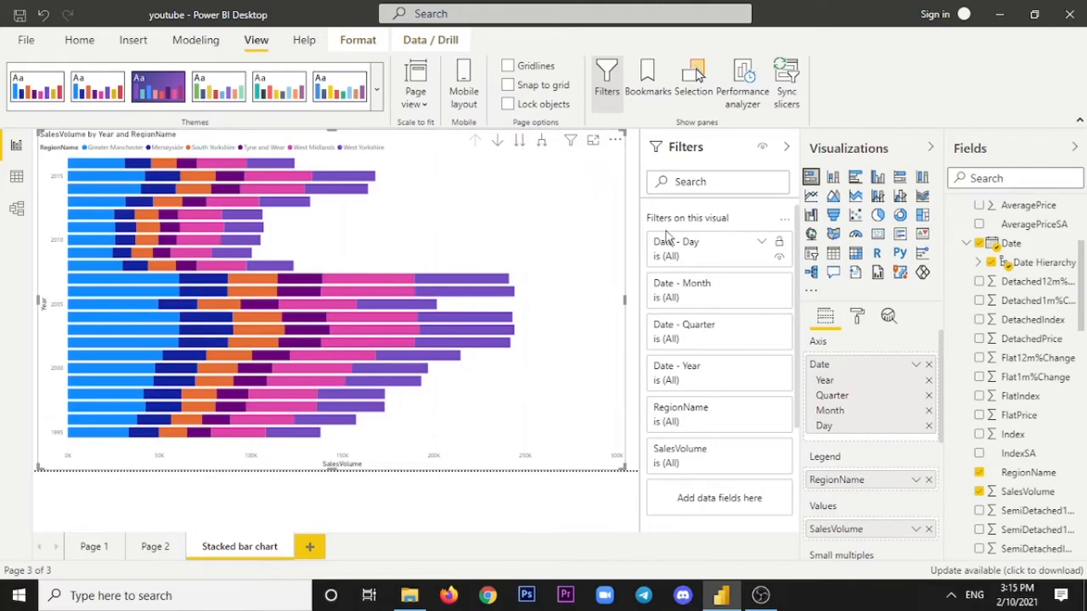
Remove Day, Month and Quarter from the chart's date axis, keeping only Year.
click(929, 426)
click(928, 410)
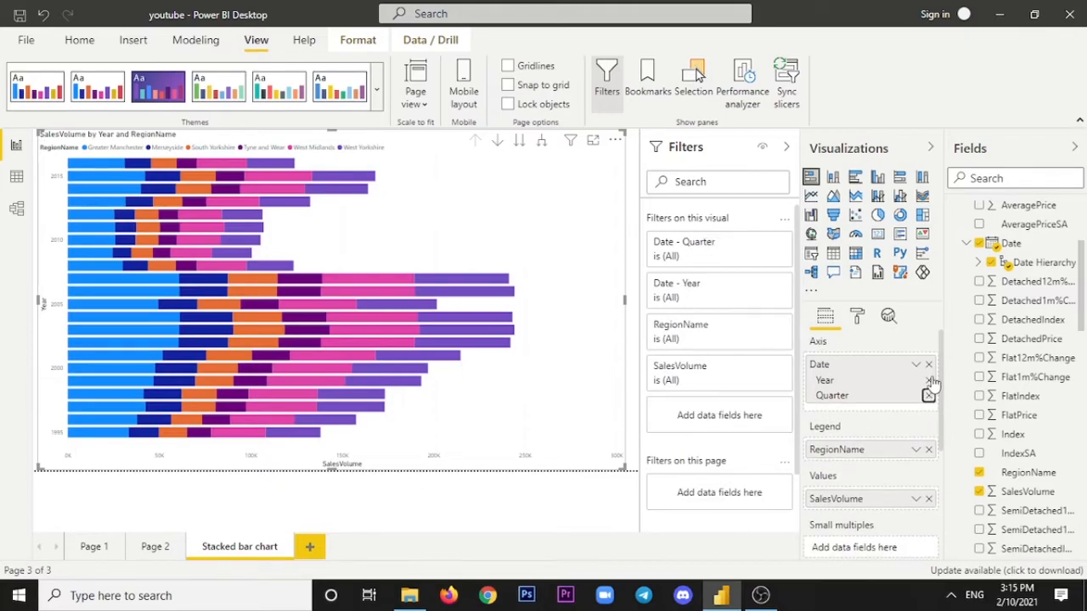
click(928, 394)
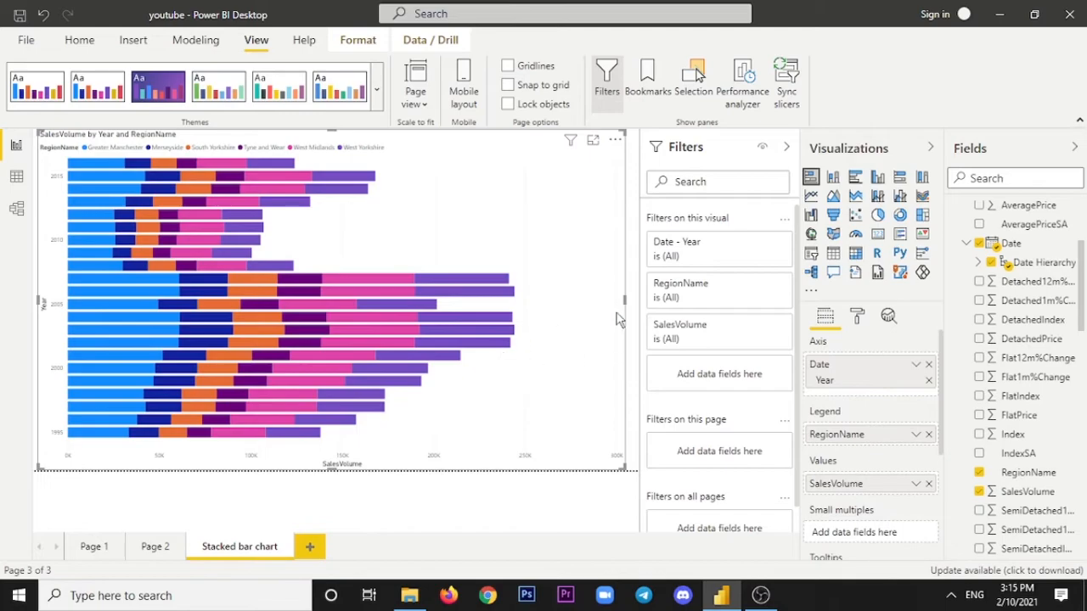
Set the West Yorkshire data color to dark brown #73361c (Theme color 3, 50% darker).
click(857, 317)
scroll(861, 425, down, 2)
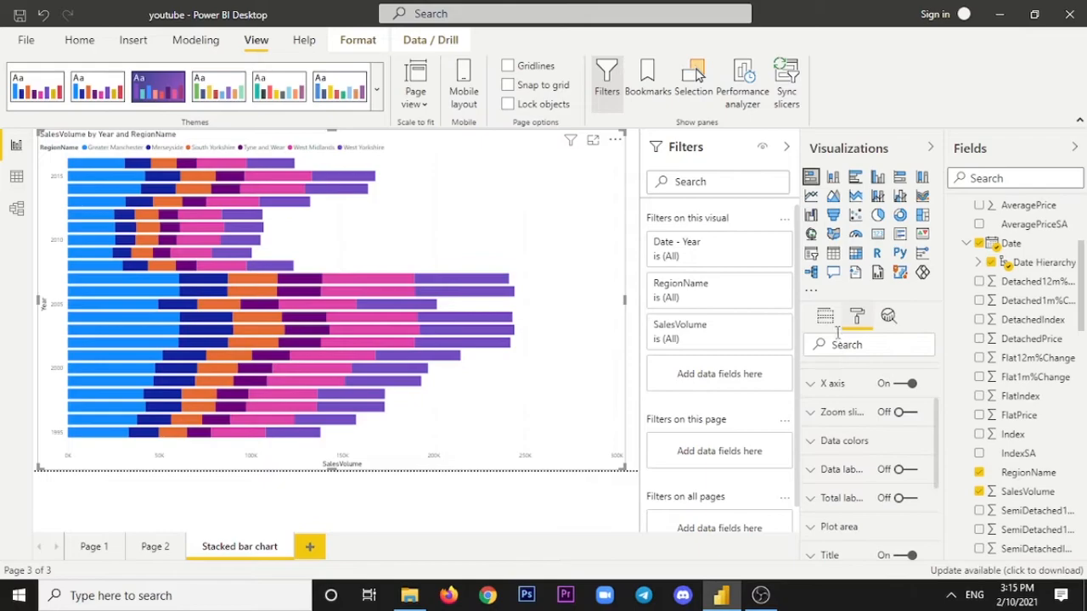
click(813, 444)
scroll(841, 425, down, 2)
scroll(875, 475, down, 2)
scroll(875, 484, up, 2)
scroll(871, 480, down, 2)
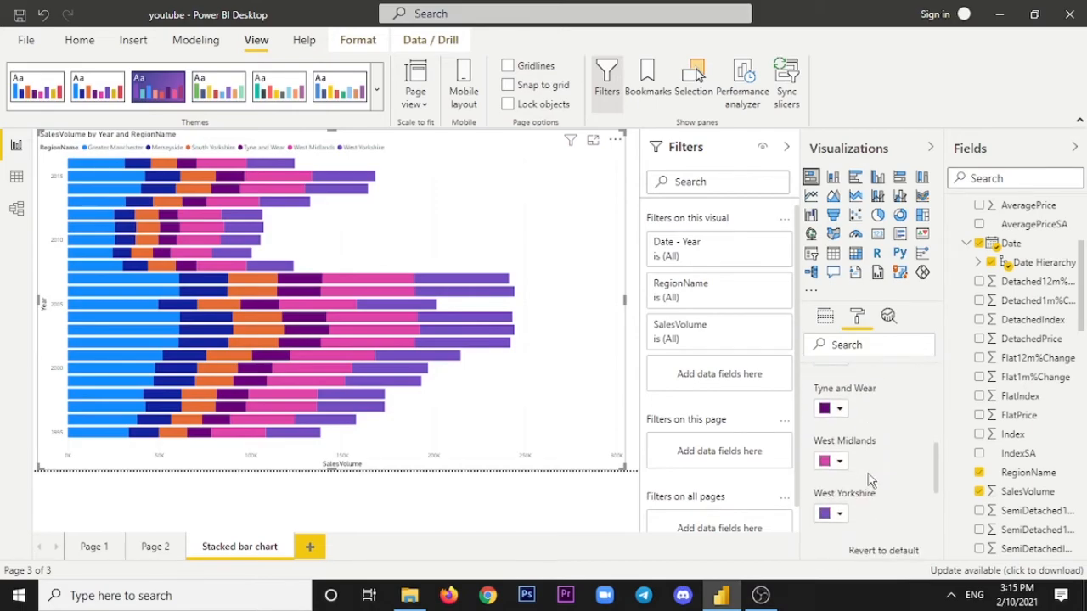
click(840, 516)
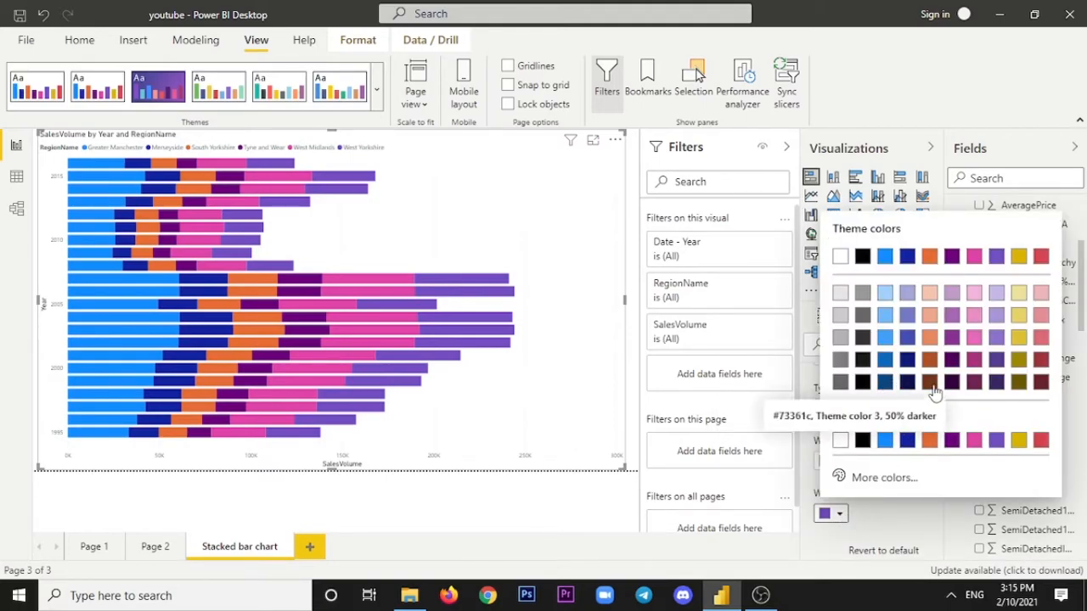
click(930, 383)
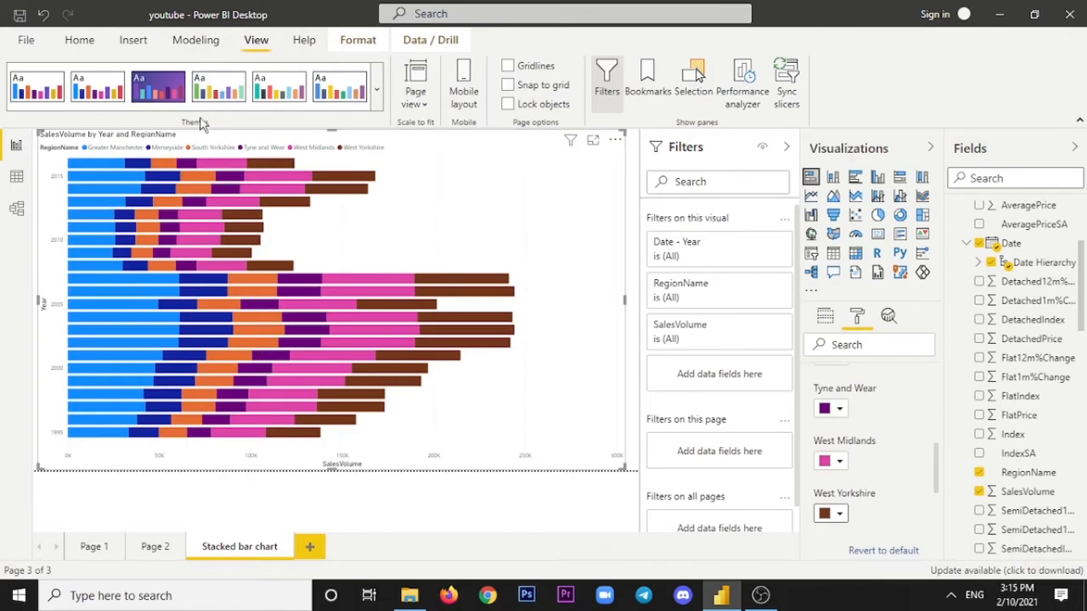
Apply the built-in dark blue theme with the wave-patterned background to the report and undo the slight shift of the chart.
click(377, 88)
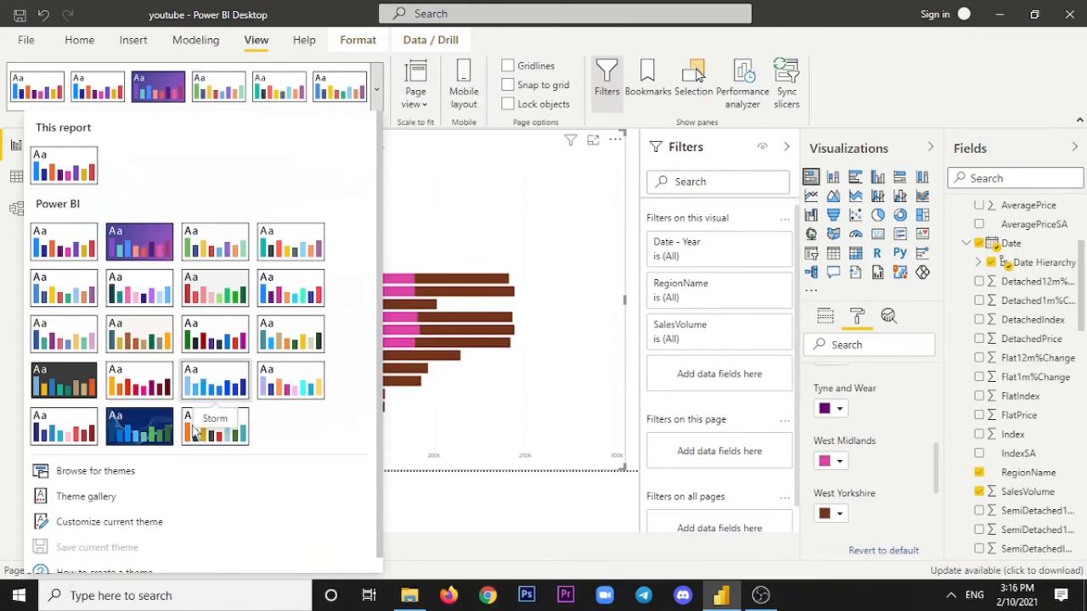
click(130, 433)
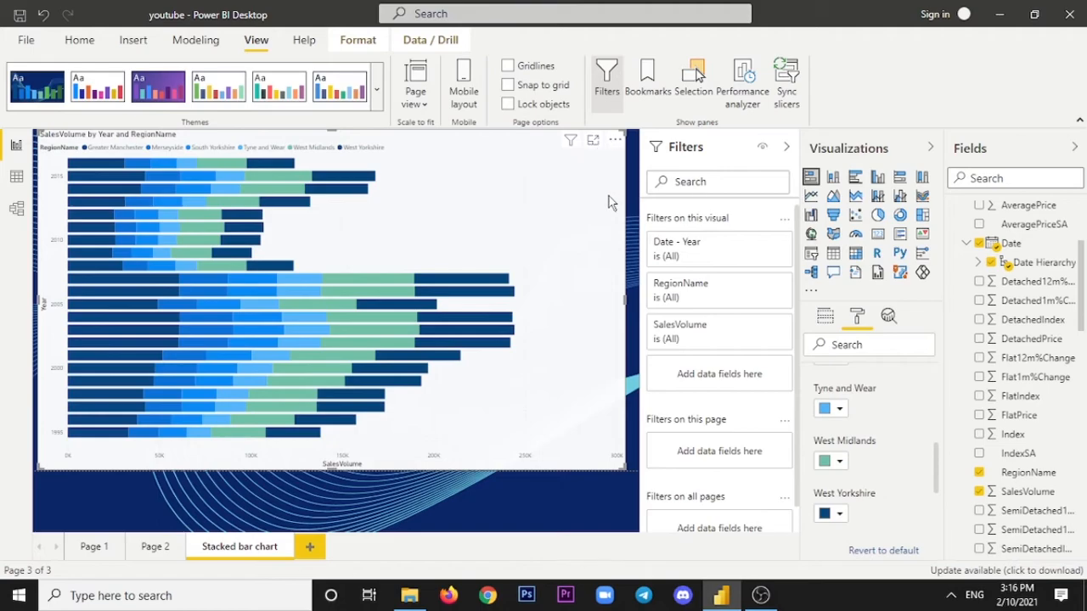
drag(609, 202, 604, 243)
click(45, 14)
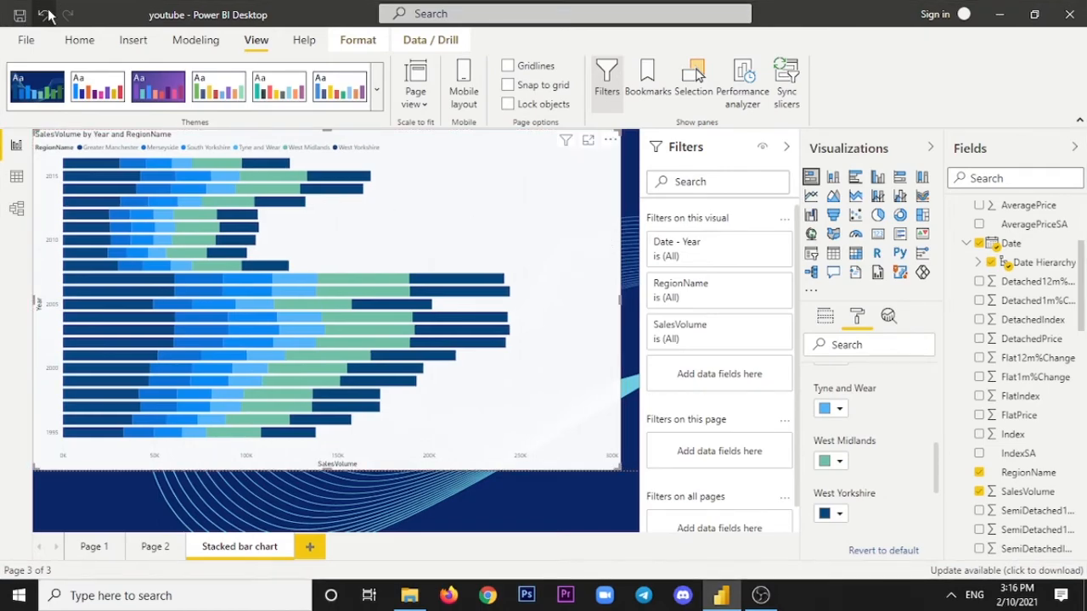